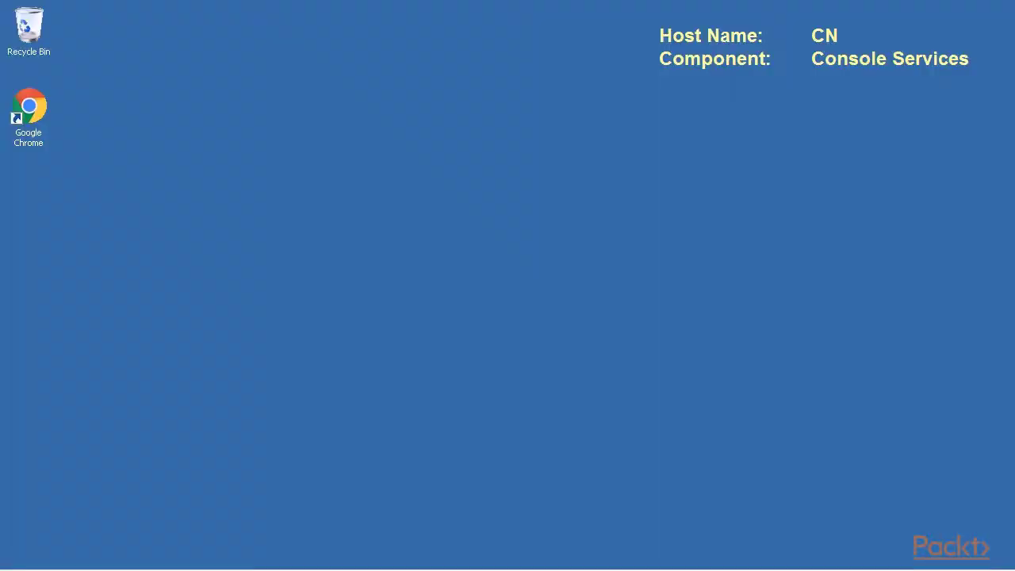
- Launch Chrome and load the console address cn.demoeuc.com
{"action": "left_click", "coordinate": [36, 108]}
{"action": "double_click", "coordinate": [36, 108]}
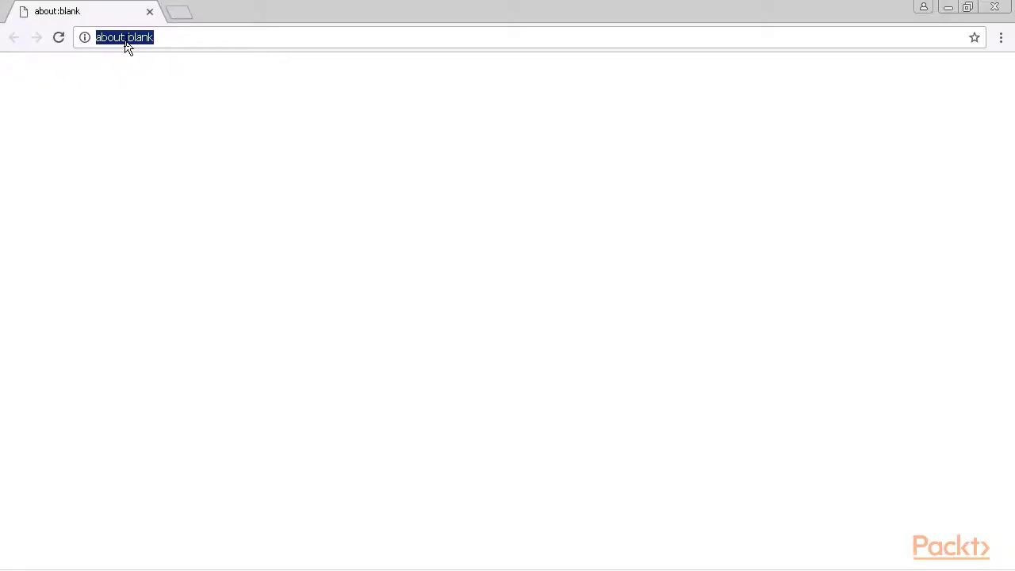
{"action": "type", "text": "cn.demoeuc.com"}
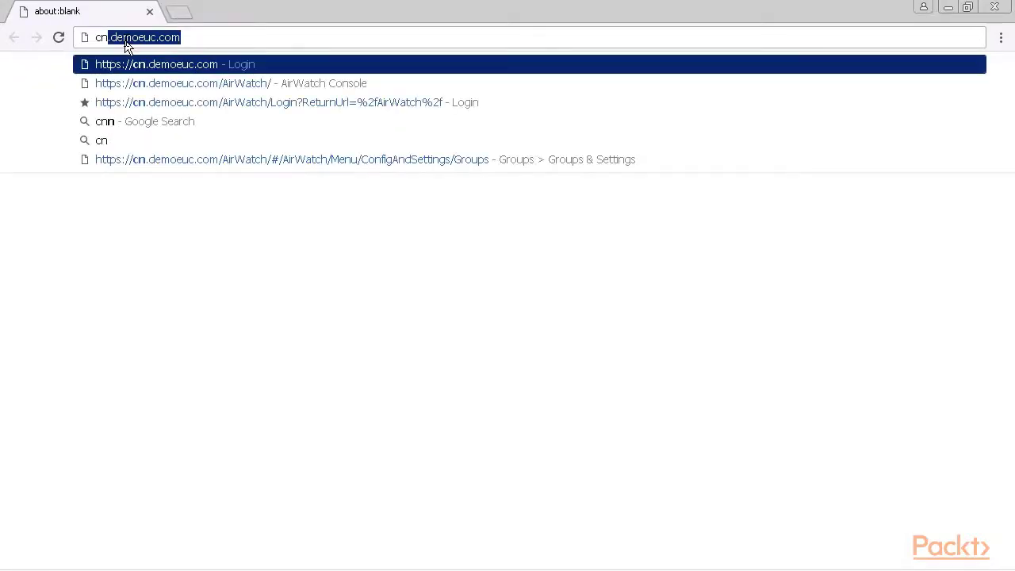
{"action": "key", "text": "Return"}
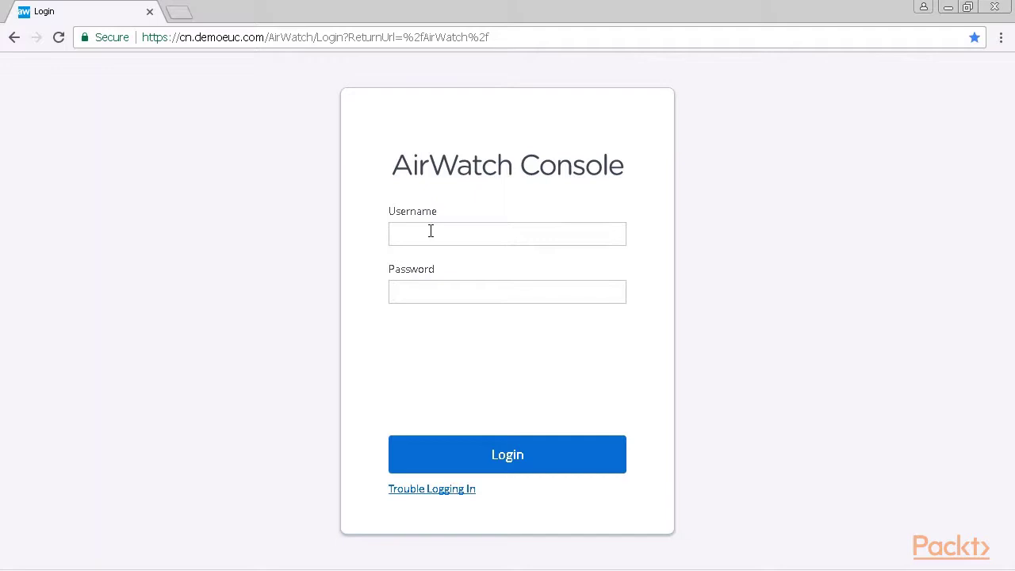
- Sign in with the admin username and password
{"action": "type", "text": "demoadmin"}
{"action": "key", "text": "Tab"}
{"action": "type", "text": "******"}
{"action": "key", "text": "Return"}
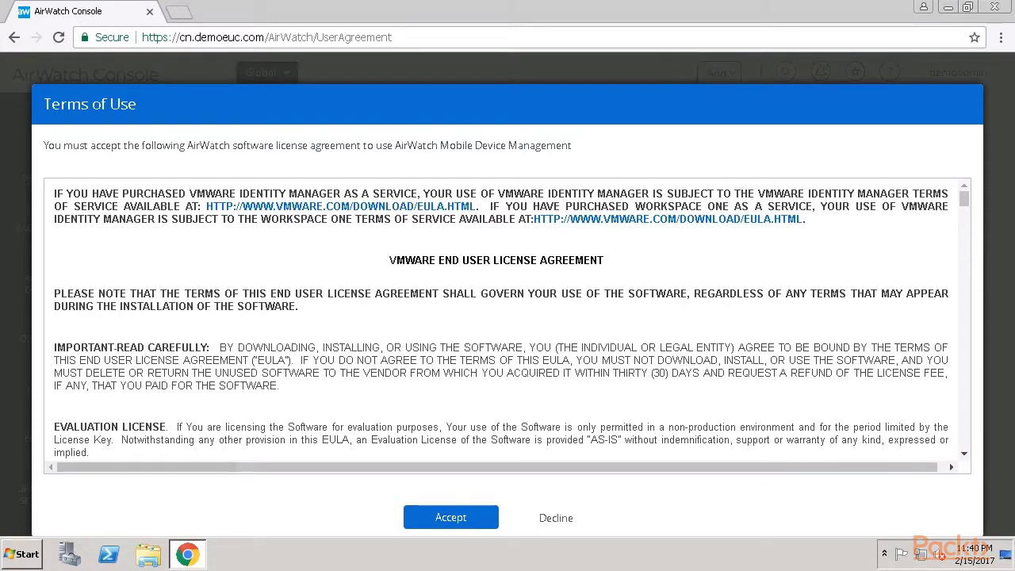
- Accept the terms of use and answer the childhood nickname recovery question twice
{"action": "left_click", "coordinate": [463, 518]}
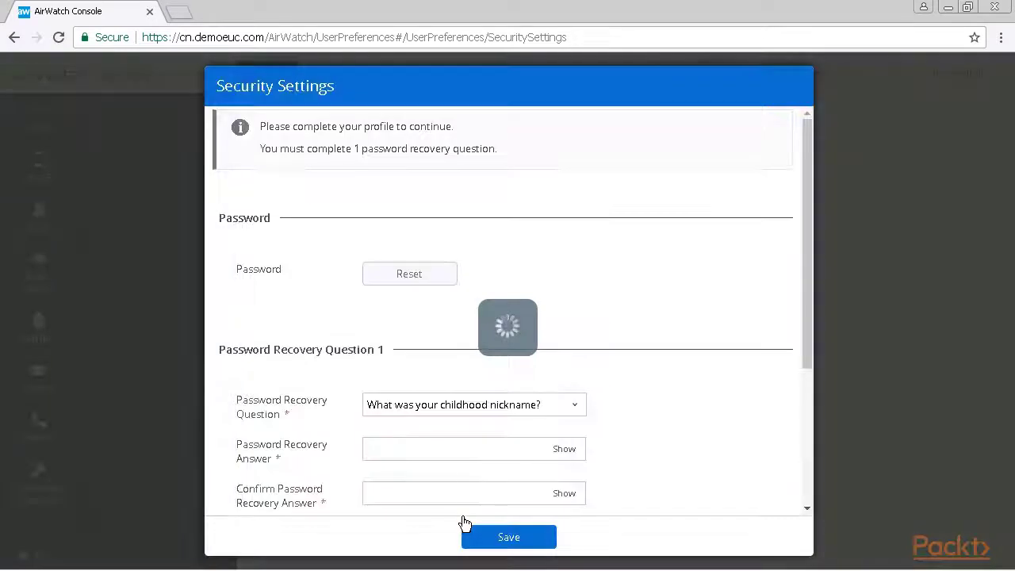
{"action": "left_click", "coordinate": [577, 406]}
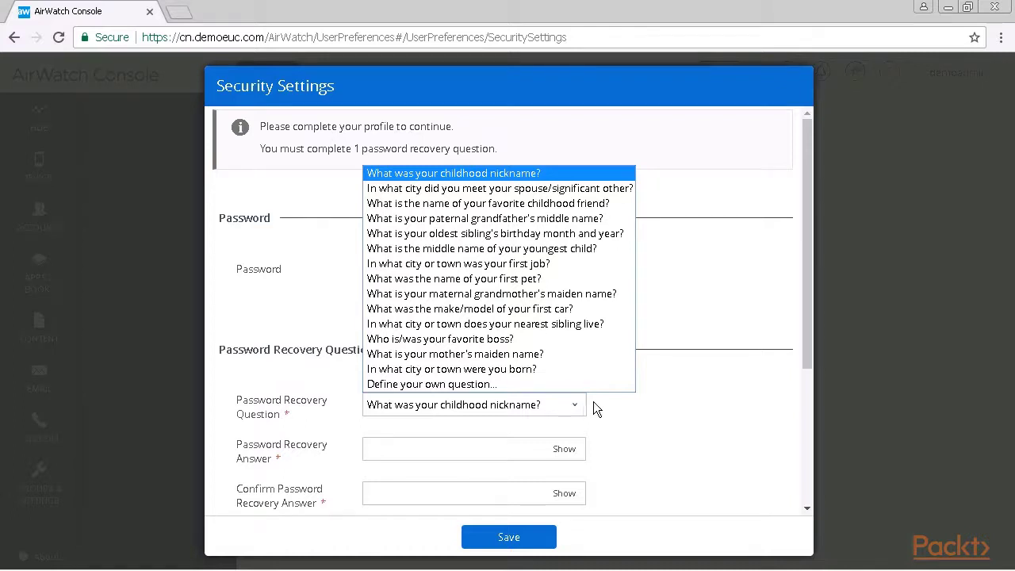
{"action": "left_click", "coordinate": [626, 403]}
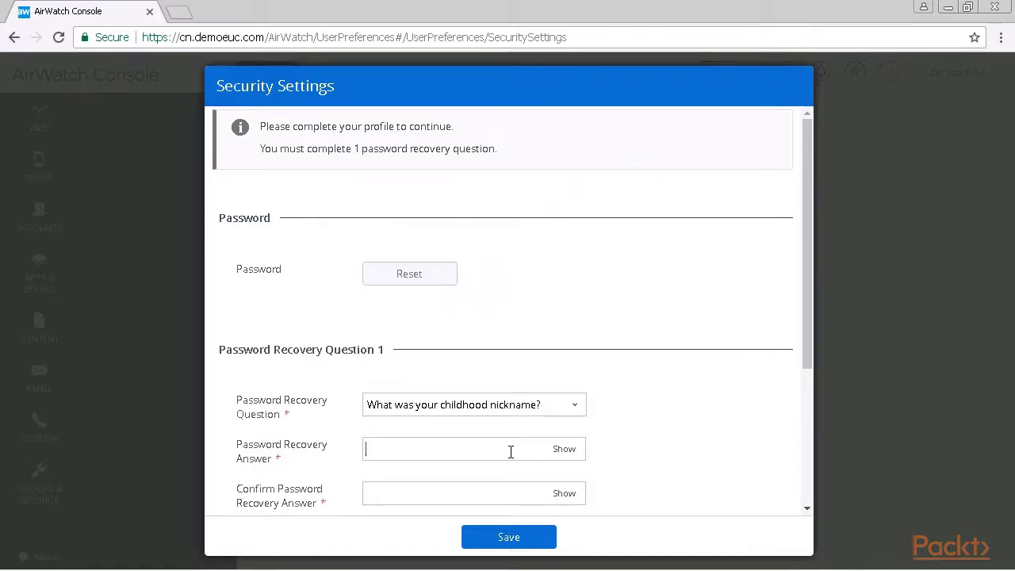
{"action": "left_click", "coordinate": [510, 451]}
{"action": "type", "text": "********"}
{"action": "key", "text": "Tab"}
{"action": "type", "text": "********"}
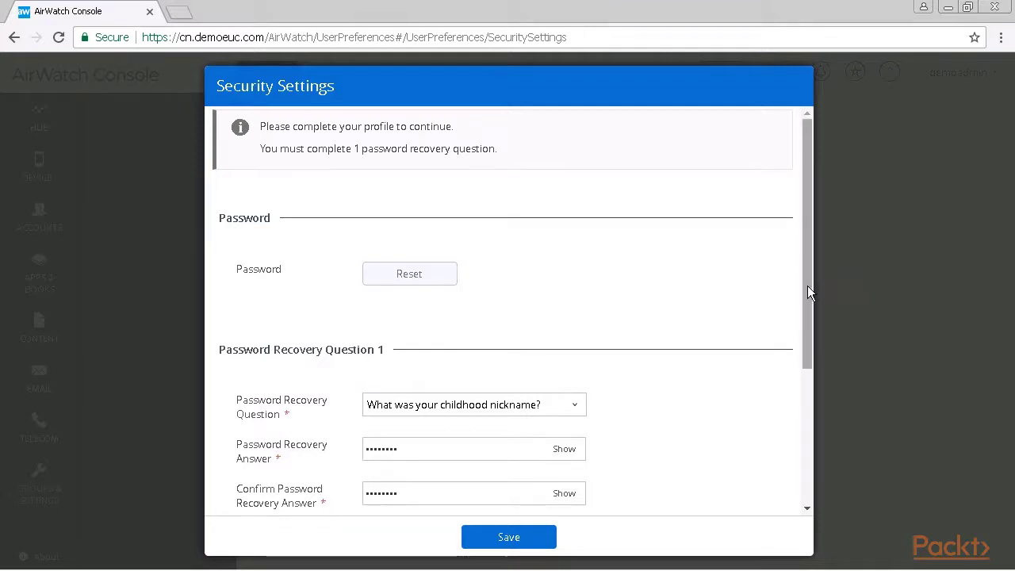
- Enter and confirm a four-digit security PIN, then save the security settings
{"action": "left_click_drag", "start_coordinate": [806, 292], "coordinate": [822, 445]}
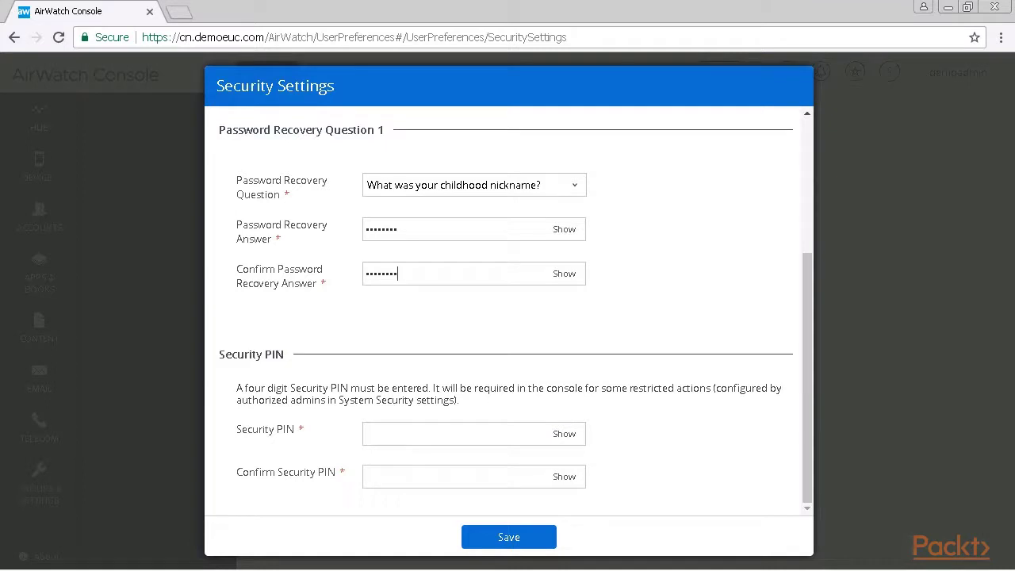
{"action": "left_click", "coordinate": [397, 438]}
{"action": "type", "text": "1234"}
{"action": "left_click", "coordinate": [402, 478]}
{"action": "type", "text": "1234"}
{"action": "left_click", "coordinate": [510, 537]}
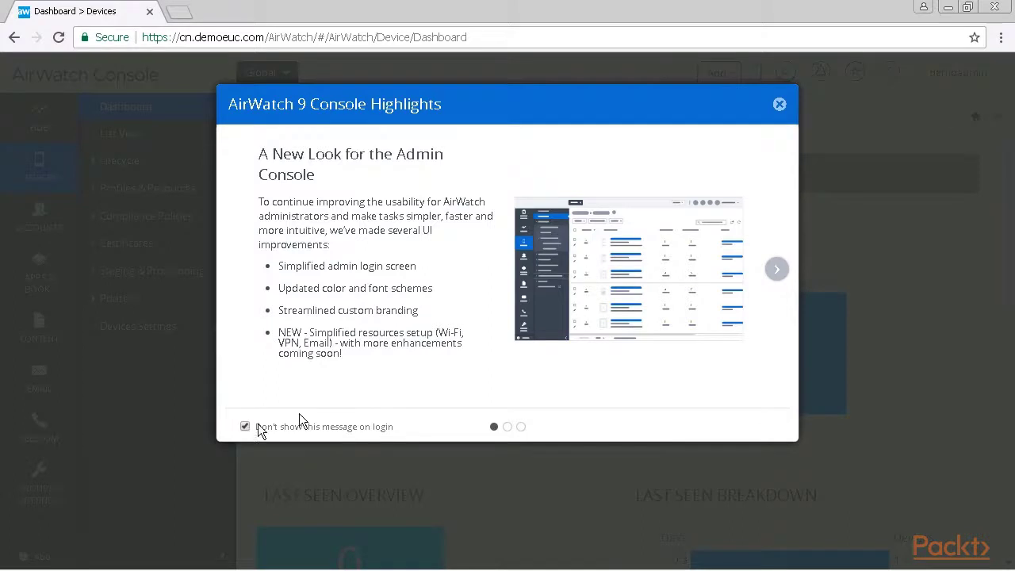
- Close the Console Highlights pop-up and set the Devices Dashboard as the home page
{"action": "left_click", "coordinate": [779, 106]}
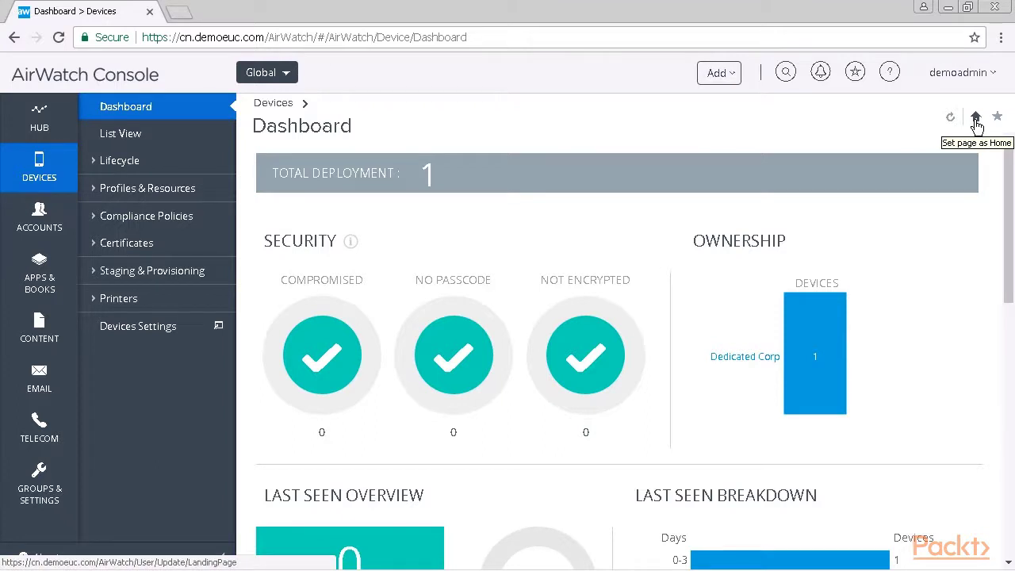
{"action": "left_click", "coordinate": [975, 119]}
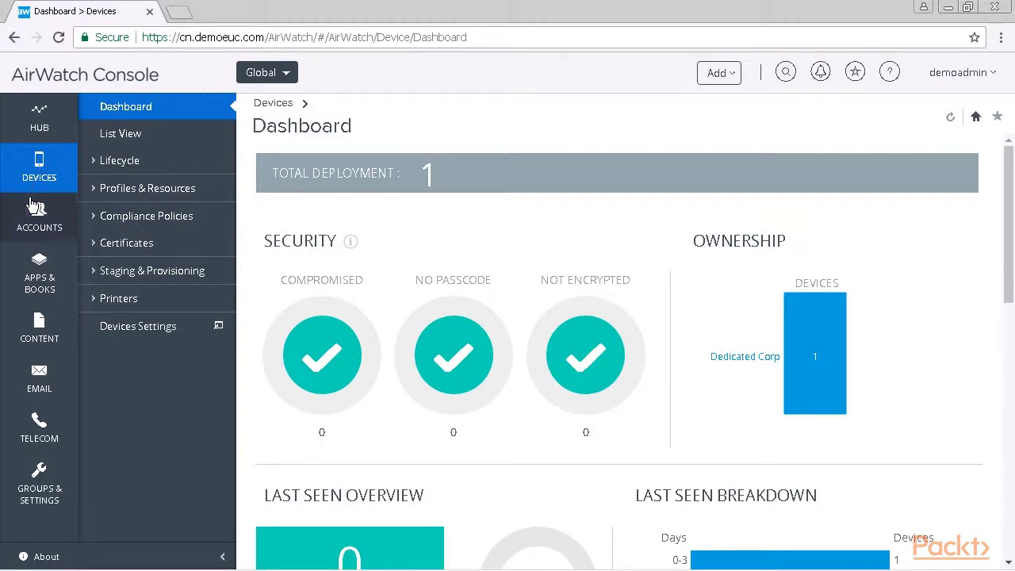
{"action": "mouse_move", "coordinate": [33, 212]}
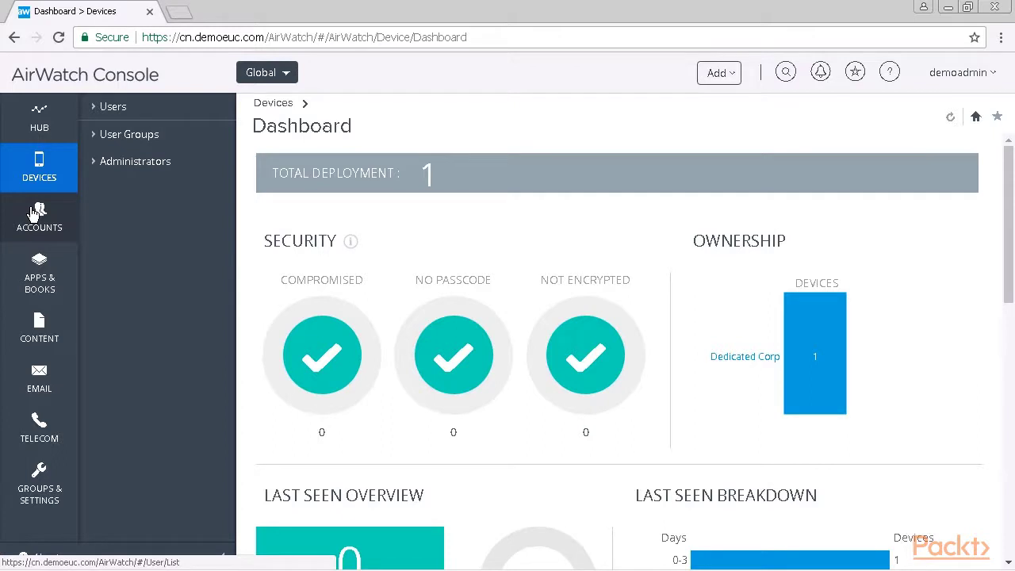
{"action": "mouse_move", "coordinate": [27, 264]}
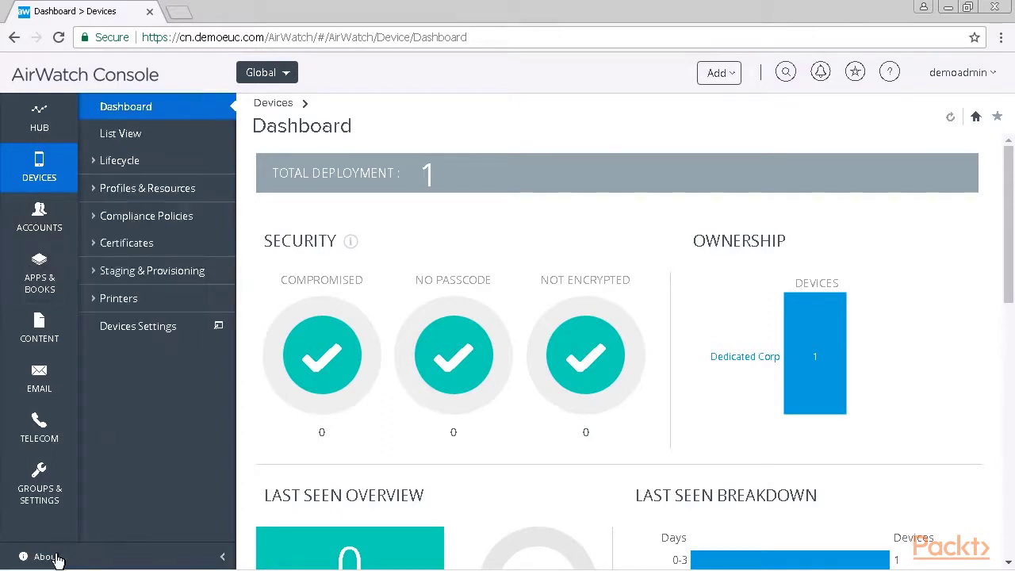
{"action": "left_click", "coordinate": [44, 557]}
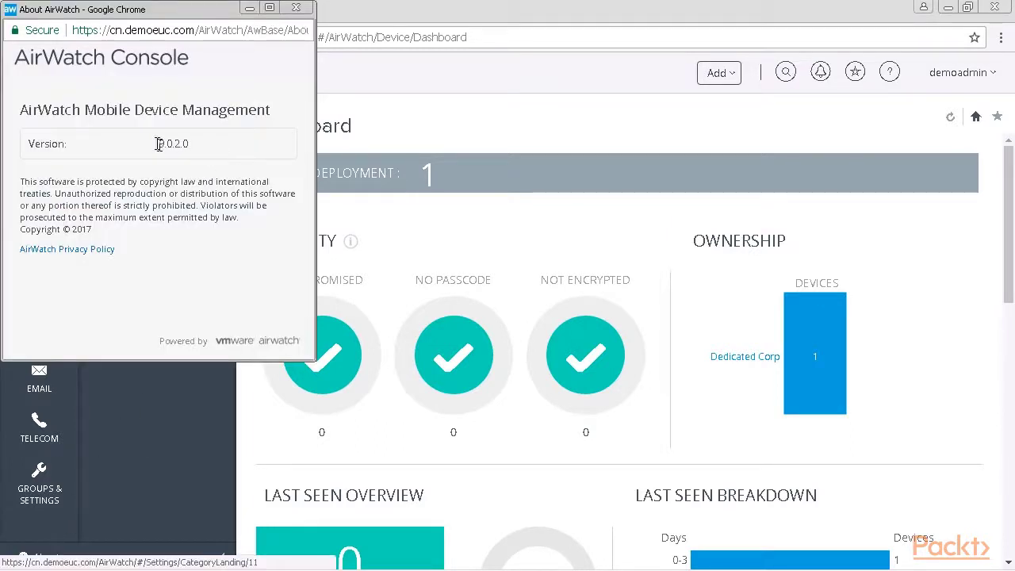
{"action": "left_click_drag", "start_coordinate": [158, 143], "coordinate": [199, 143]}
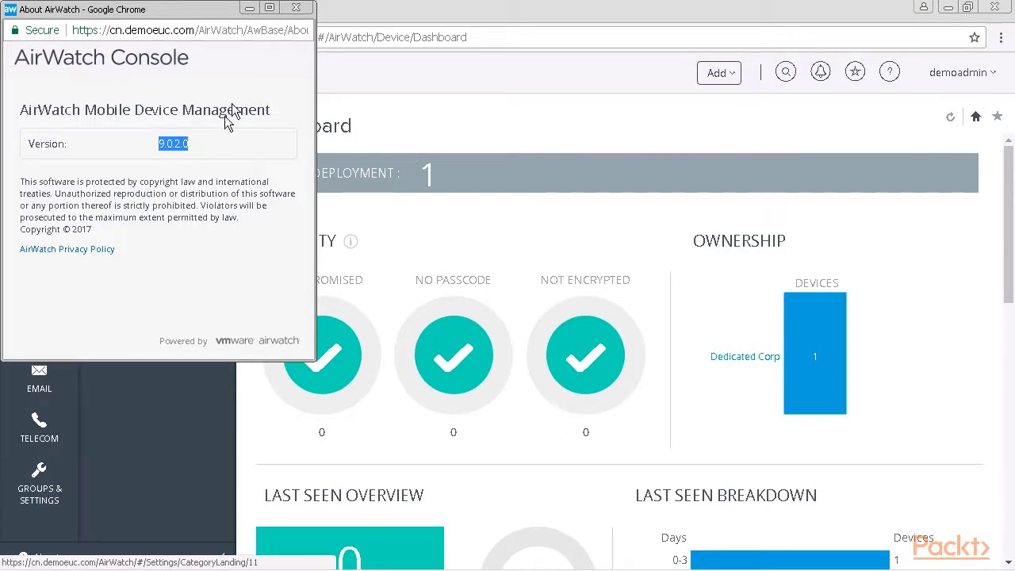
{"action": "left_click", "coordinate": [297, 9]}
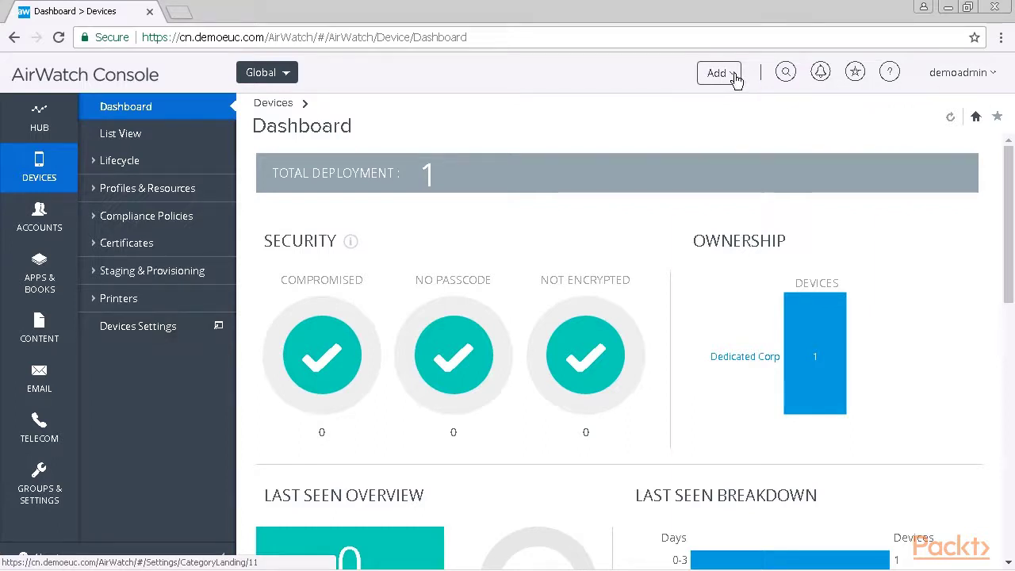
- Check the Add, search, notifications and saved-pages header menus, then open the Accounts Users list
{"action": "left_click", "coordinate": [734, 74]}
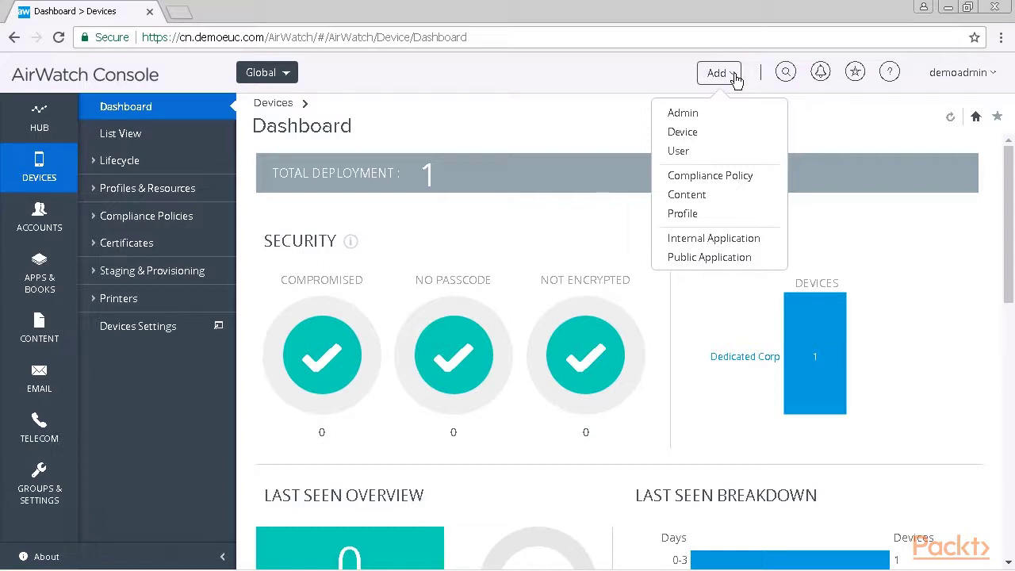
{"action": "left_click", "coordinate": [785, 72]}
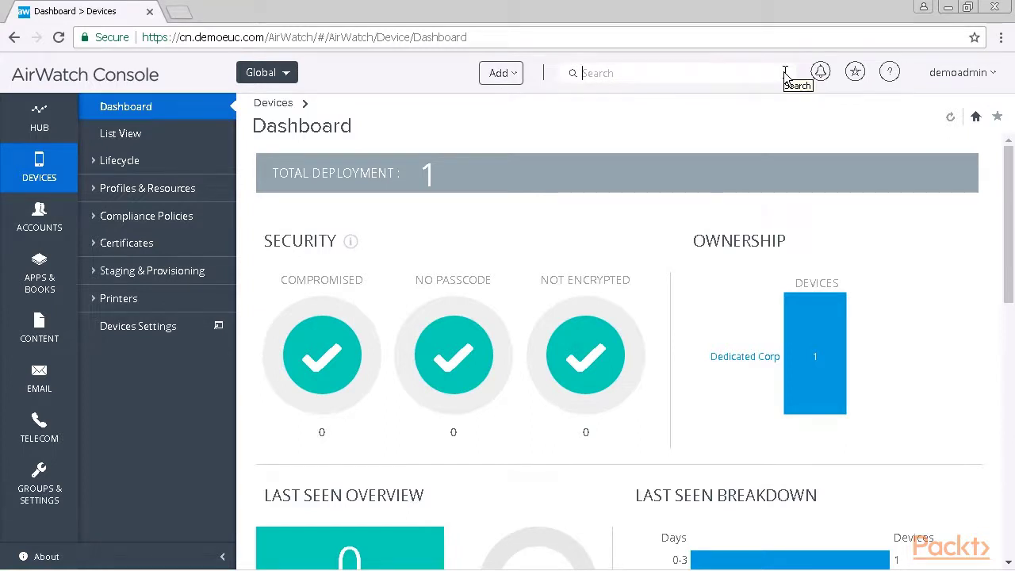
{"action": "left_click", "coordinate": [820, 72]}
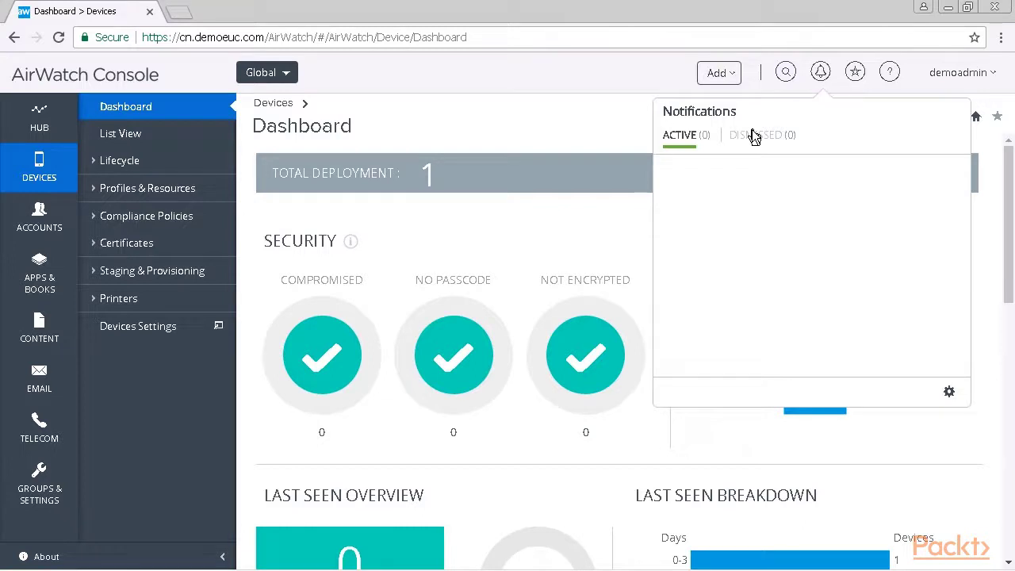
{"action": "left_click", "coordinate": [857, 76]}
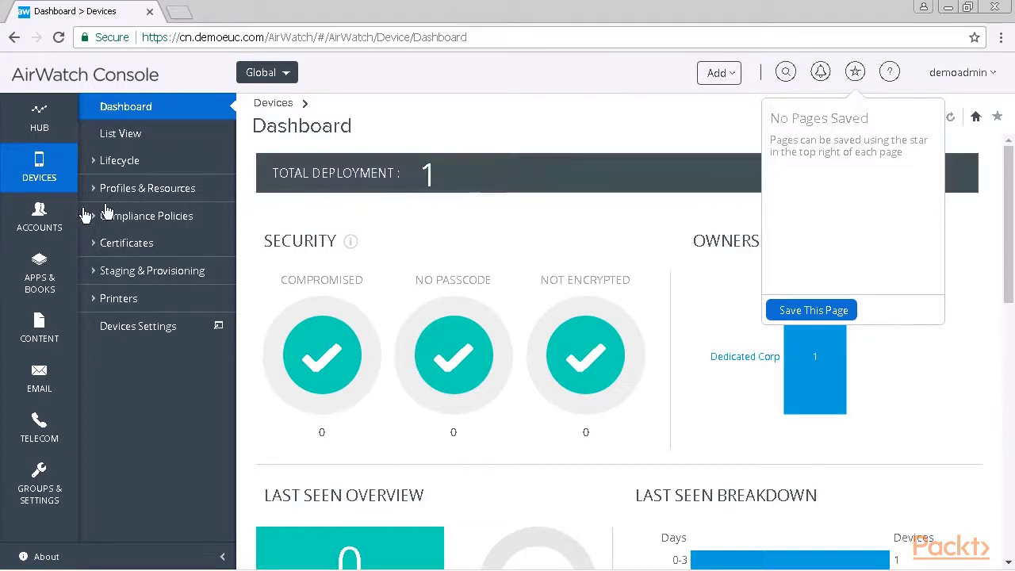
{"action": "left_click", "coordinate": [40, 219]}
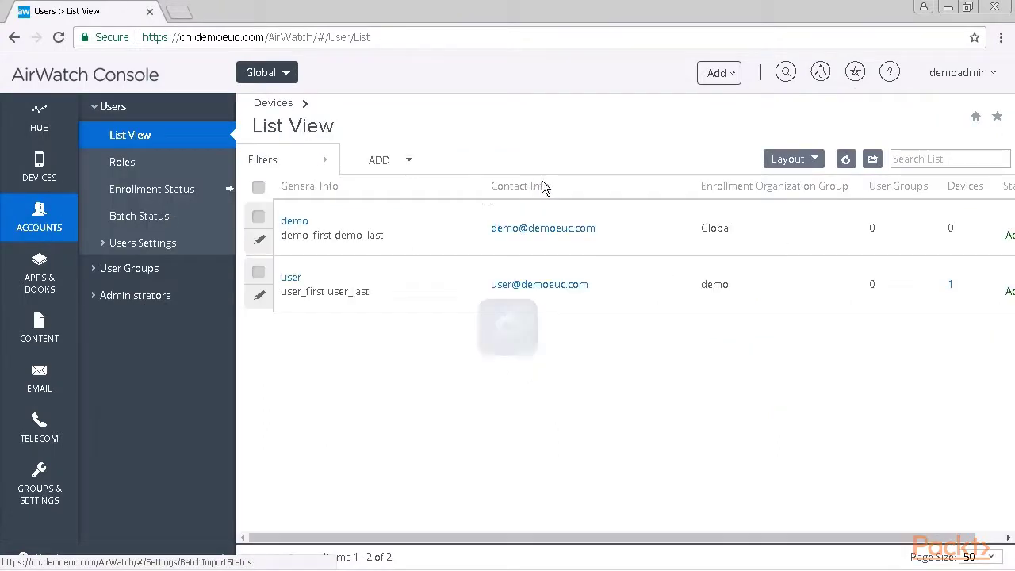
- Bookmark the Users List View, then browse the Add options, Content dashboard and Accounts
{"action": "left_click", "coordinate": [856, 72]}
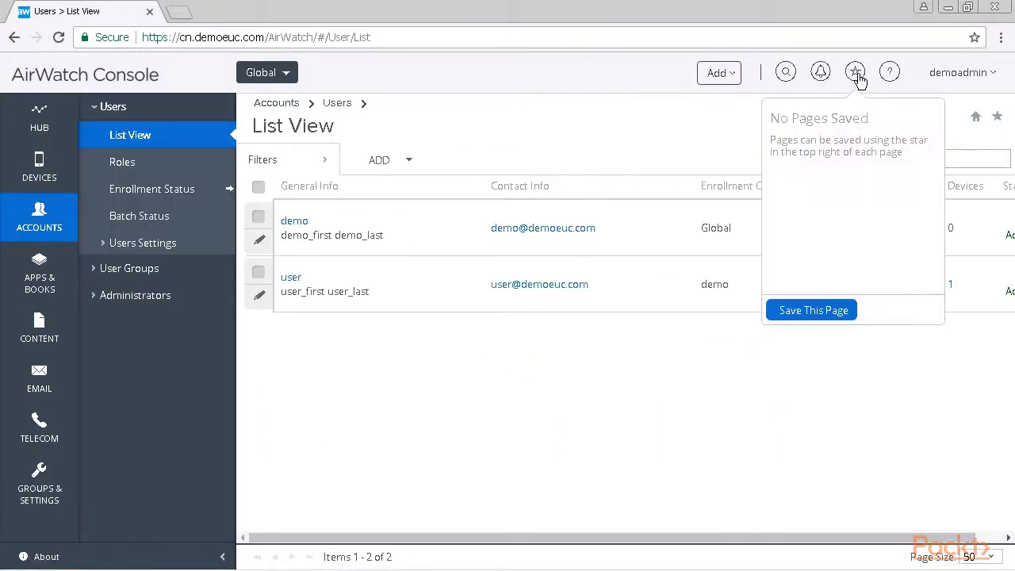
{"action": "left_click", "coordinate": [829, 310]}
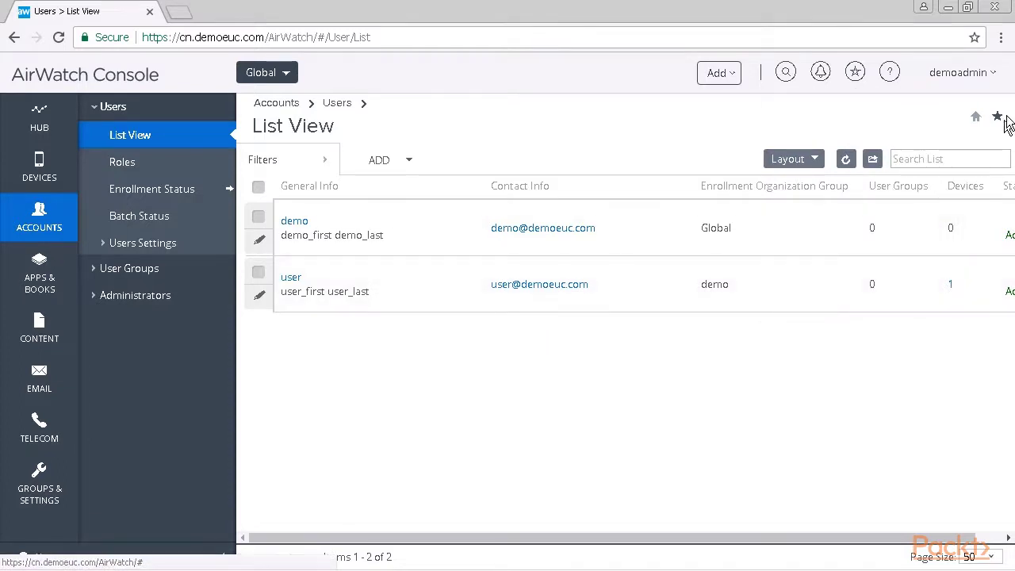
{"action": "left_click", "coordinate": [379, 162]}
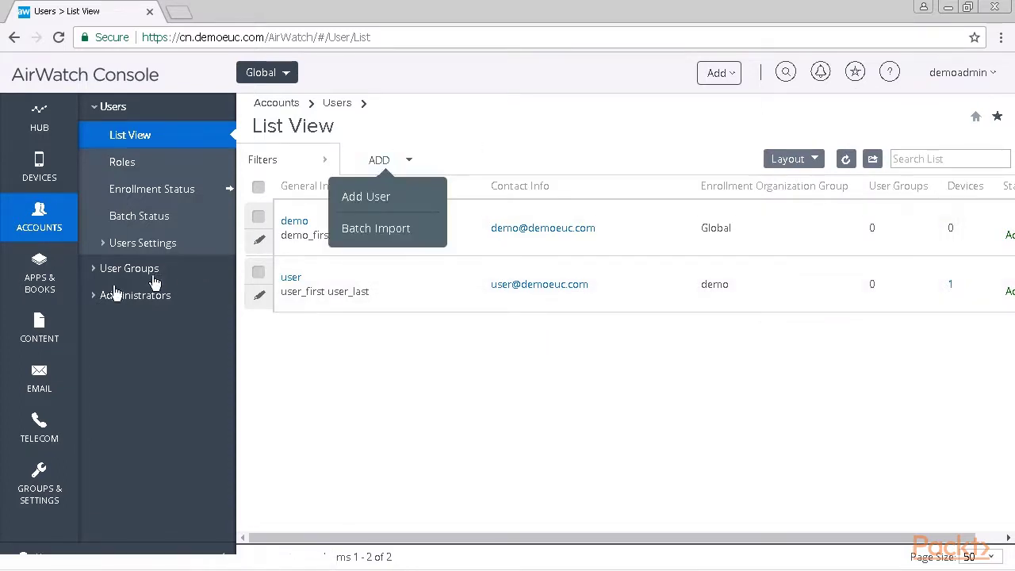
{"action": "left_click", "coordinate": [41, 329]}
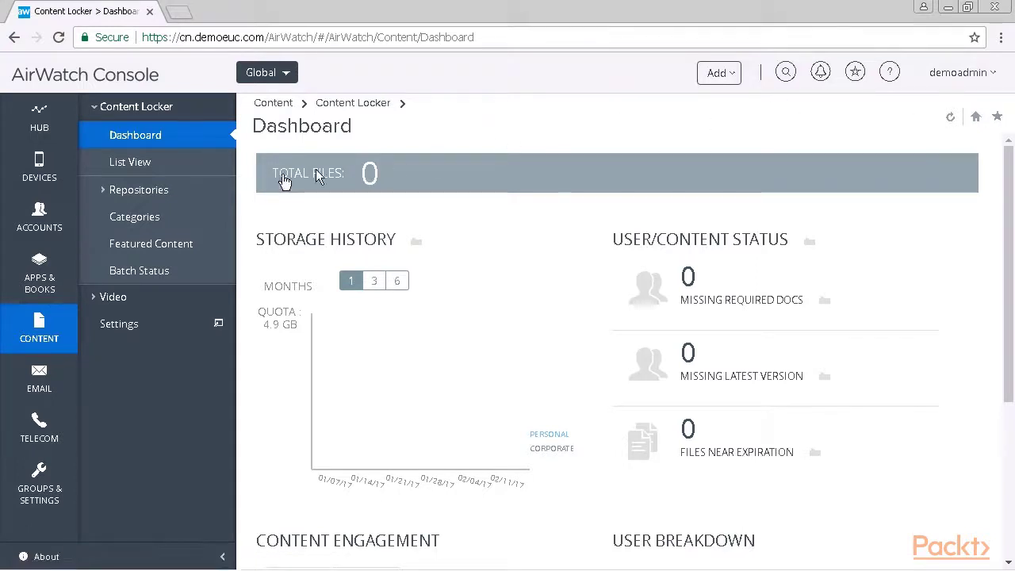
{"action": "left_click", "coordinate": [19, 221]}
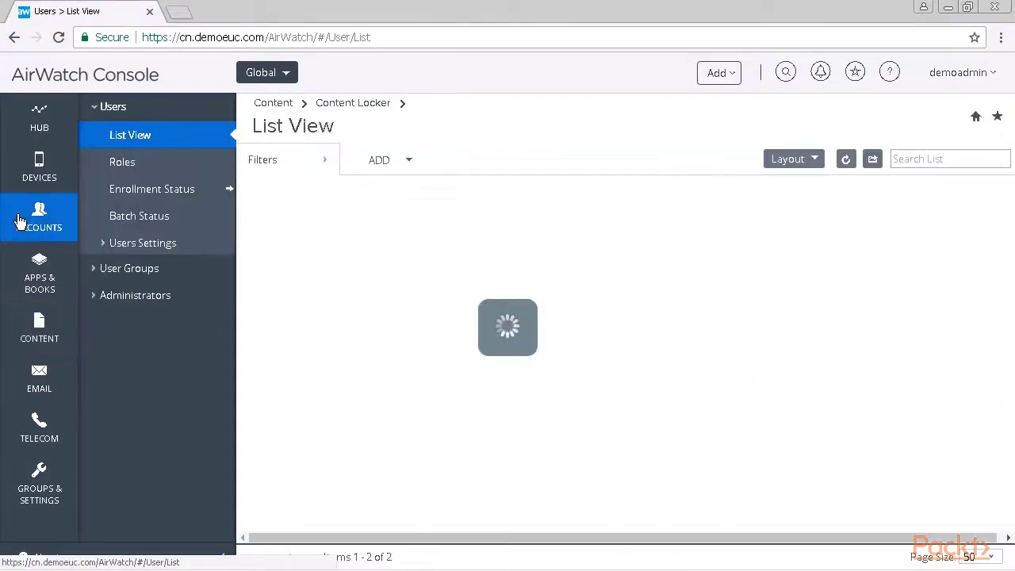
- From the Devices Dashboard, reopen the bookmarked Users List View through the saved pages
{"action": "left_click", "coordinate": [39, 178]}
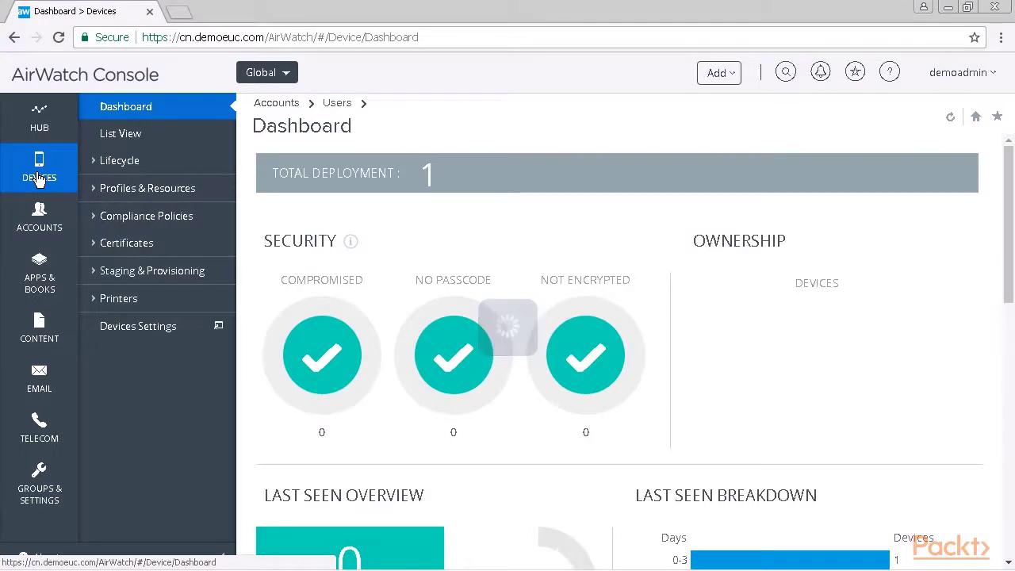
{"action": "left_click", "coordinate": [856, 80]}
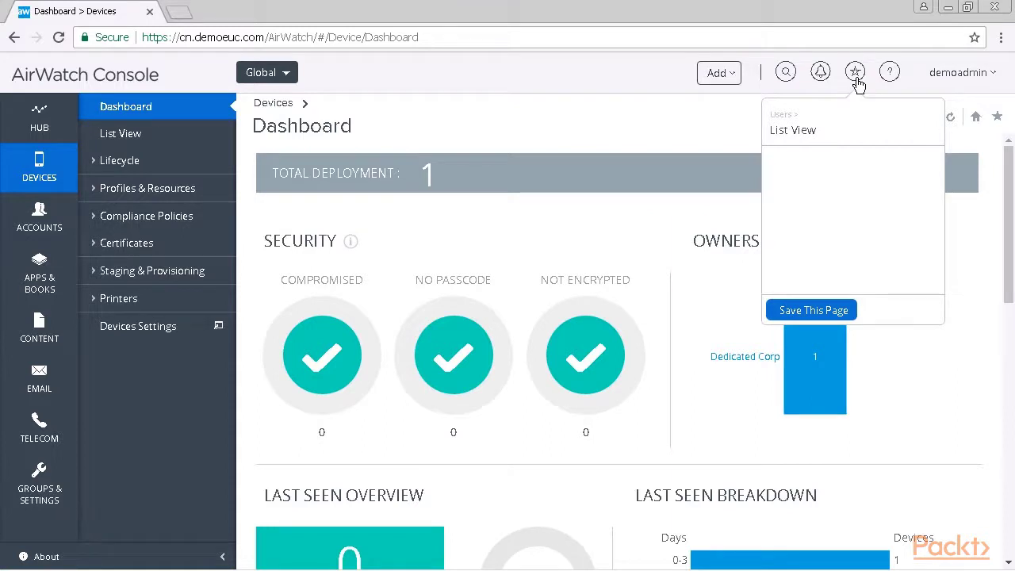
{"action": "left_click", "coordinate": [807, 133]}
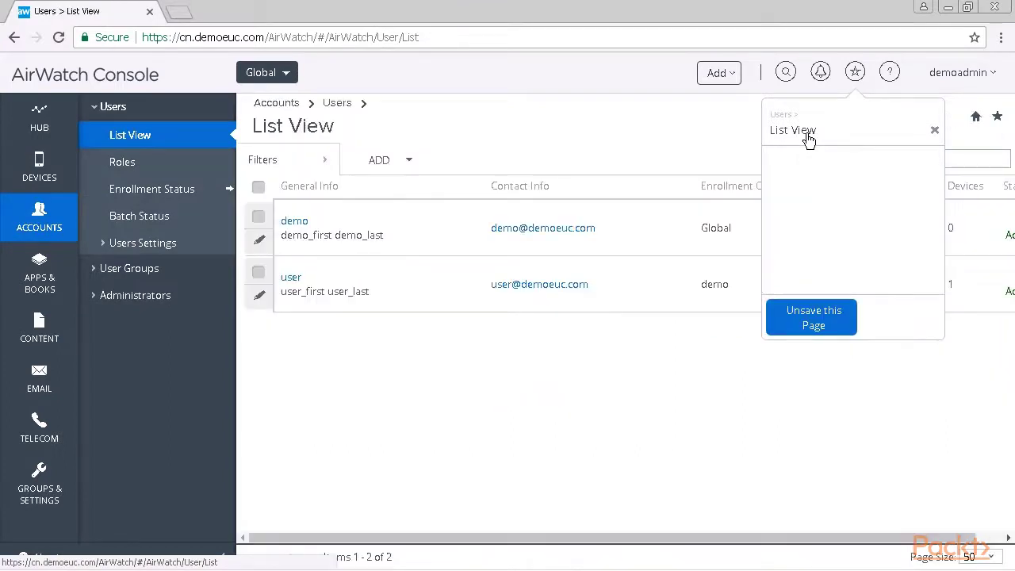
- Remove the Users List View bookmark, then check the help menu and the account dropdown
{"action": "left_click", "coordinate": [935, 132]}
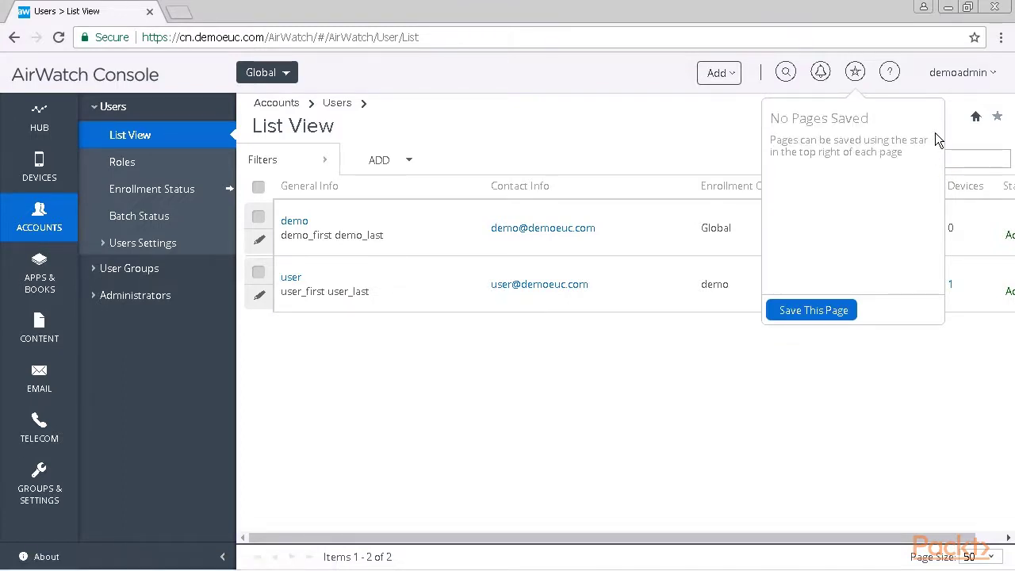
{"action": "left_click", "coordinate": [890, 76]}
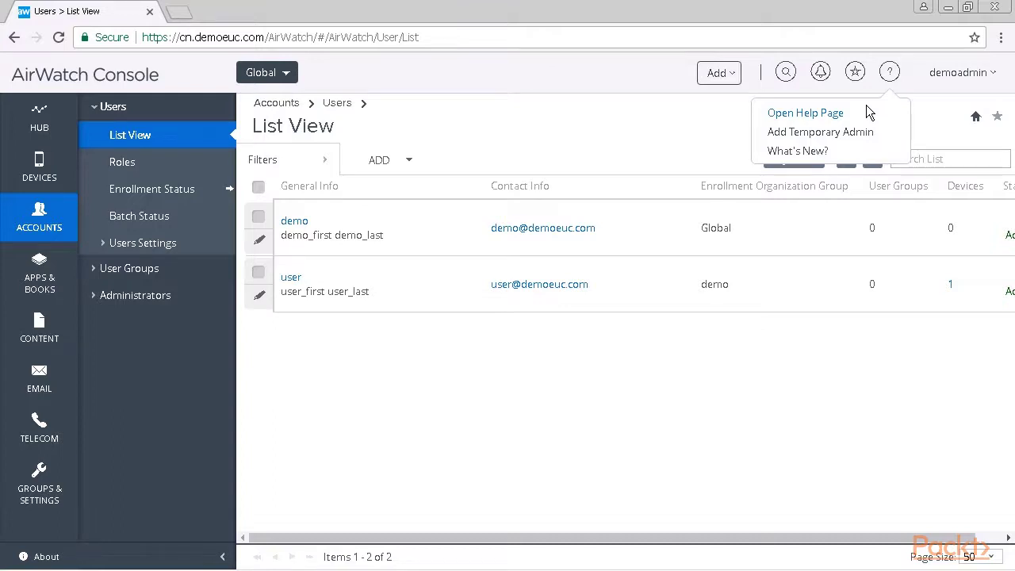
{"action": "left_click", "coordinate": [989, 74]}
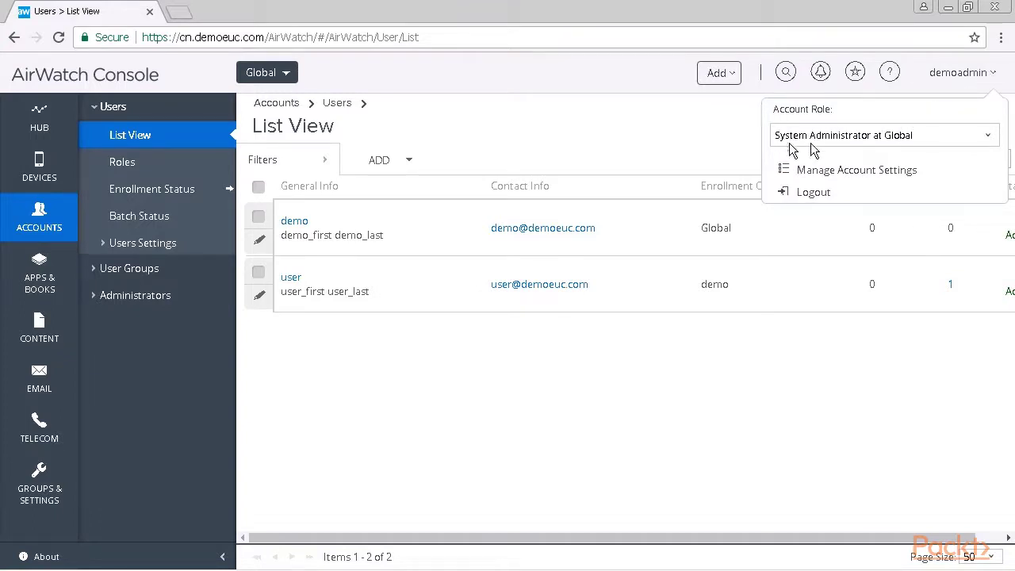
- Switch the role to AirWatch Administrator at Company, then back to System Administrator at Global
{"action": "left_click", "coordinate": [988, 140]}
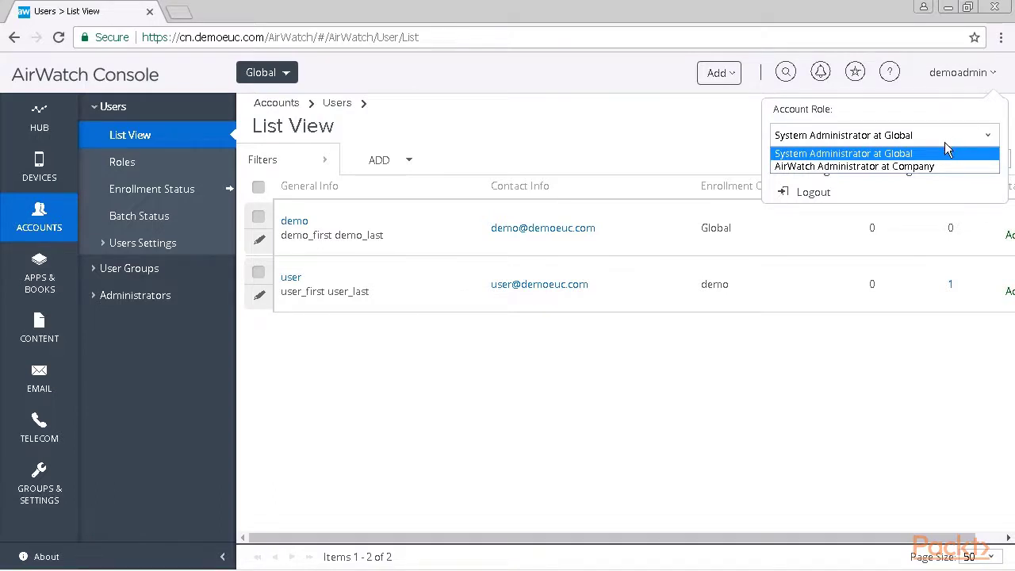
{"action": "left_click", "coordinate": [822, 167]}
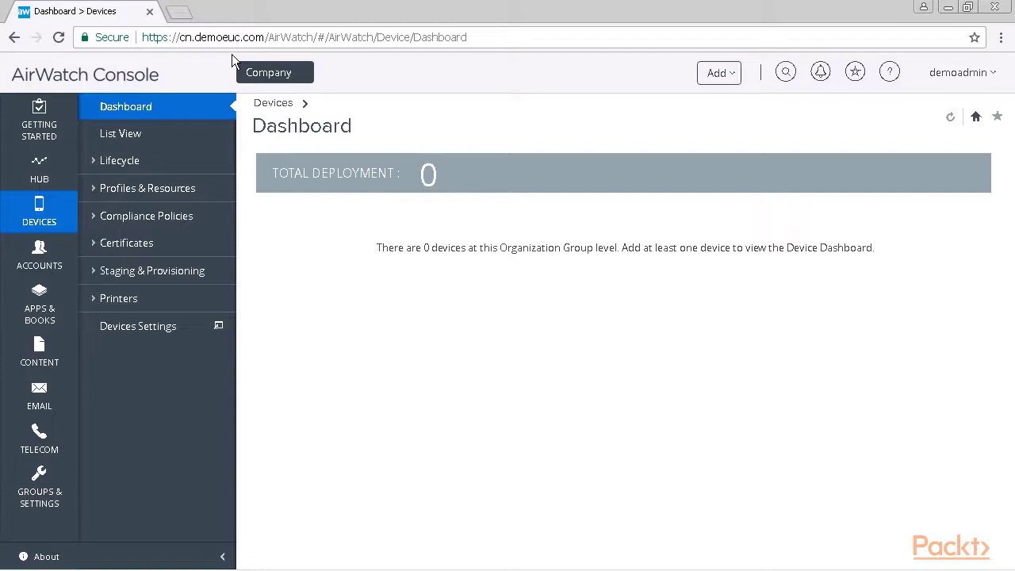
{"action": "left_click", "coordinate": [960, 72]}
{"action": "left_click", "coordinate": [990, 135]}
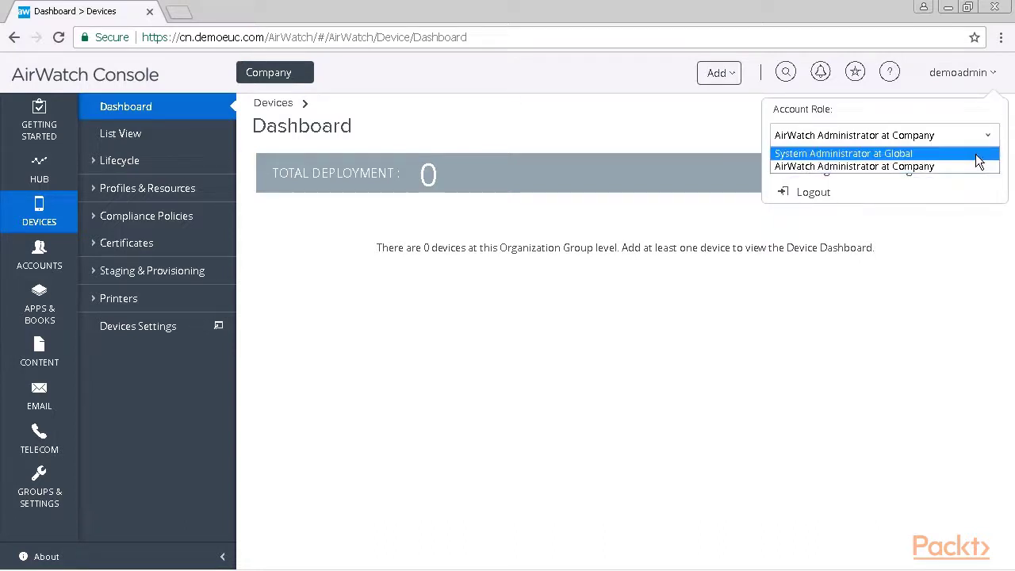
{"action": "left_click", "coordinate": [977, 154]}
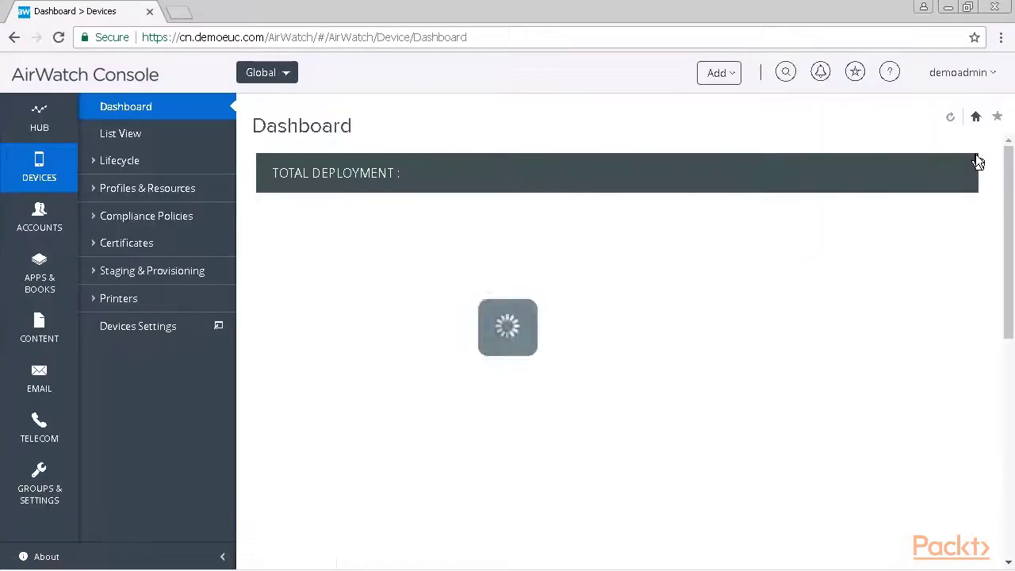
{"action": "left_click", "coordinate": [993, 82]}
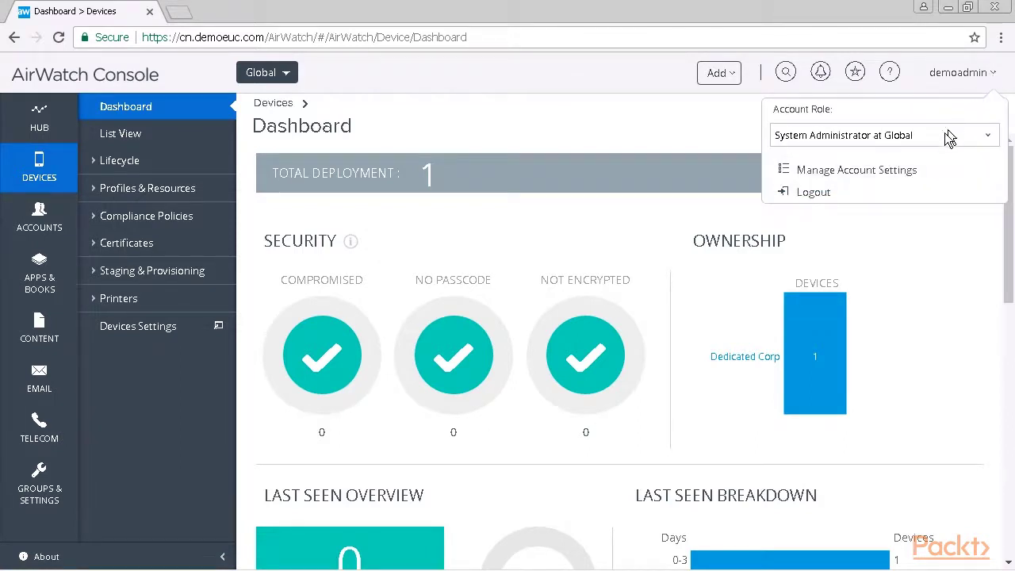
- Show the Security section of Account Settings with the password, recovery question and PIN reset options
{"action": "left_click", "coordinate": [895, 176]}
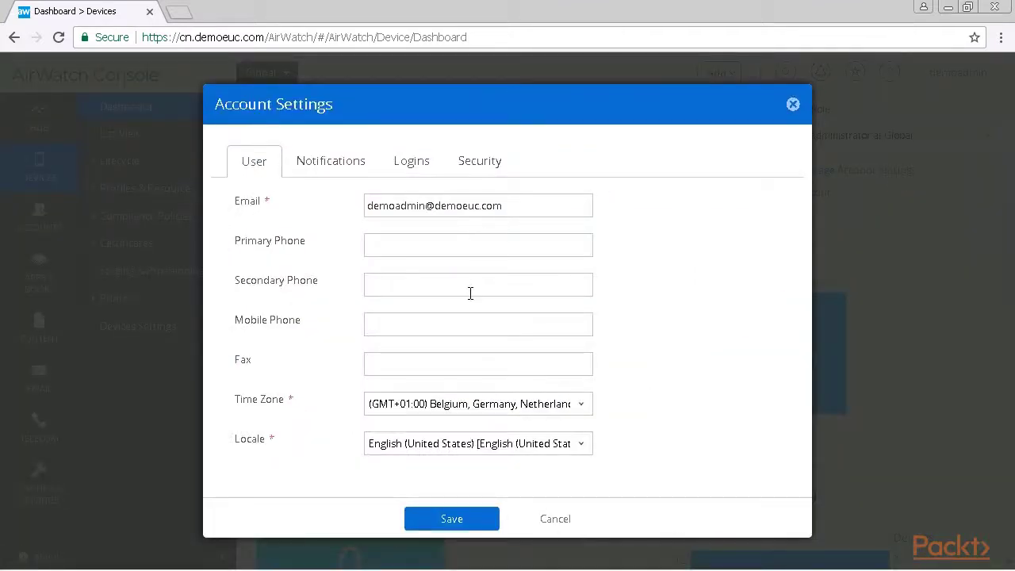
{"action": "left_click", "coordinate": [481, 165]}
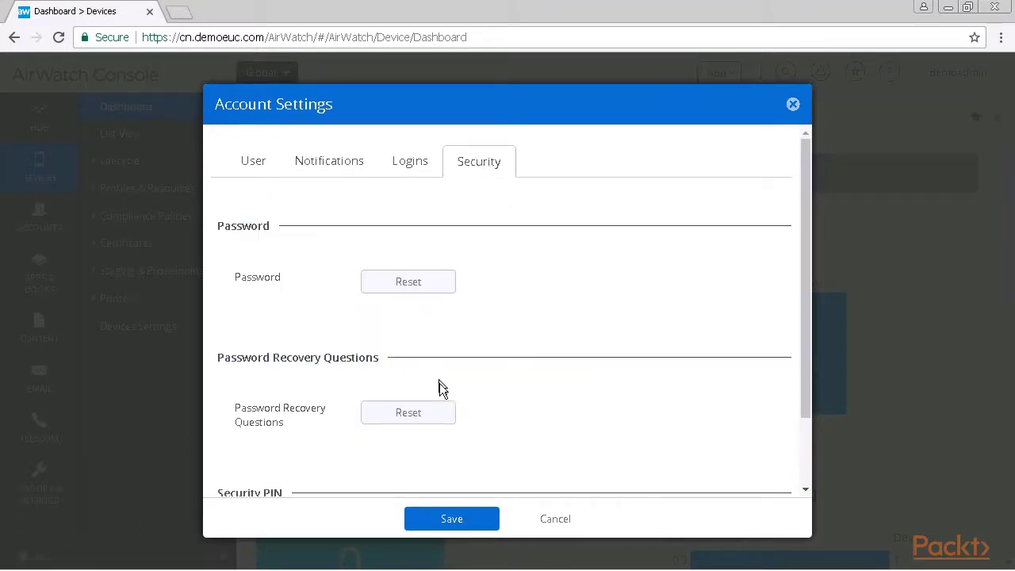
{"action": "scroll", "coordinate": [555, 417], "scroll_direction": "down", "scroll_amount": 2}
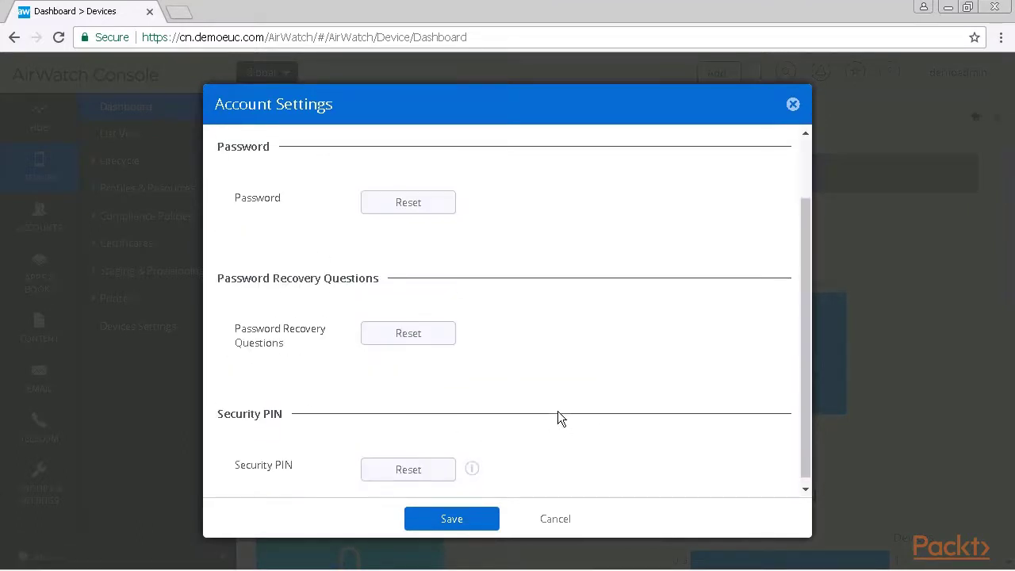